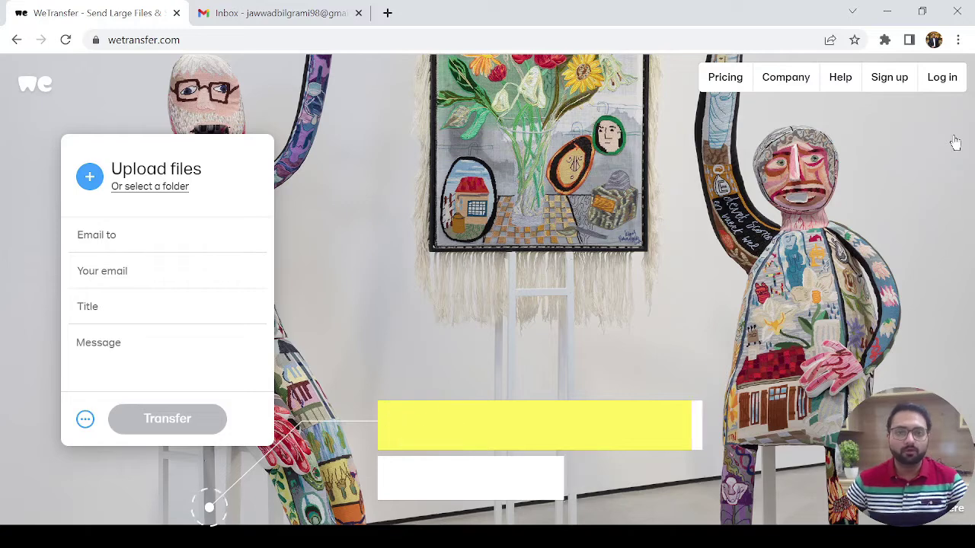
# Address the transfer from the sender's e-mail to the recipient's e-mail, titled 'JBtronics'.
pyautogui.click(188, 39)
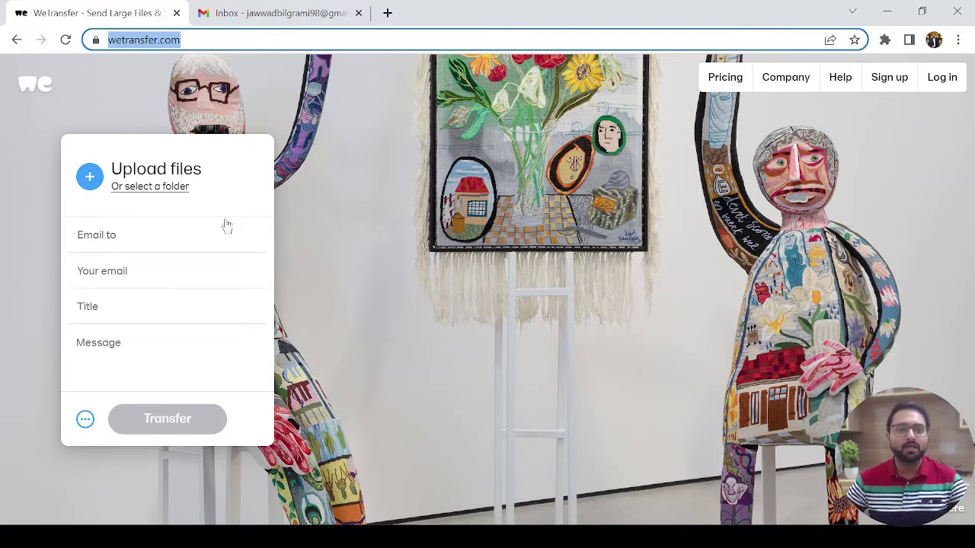
pyautogui.click(215, 247)
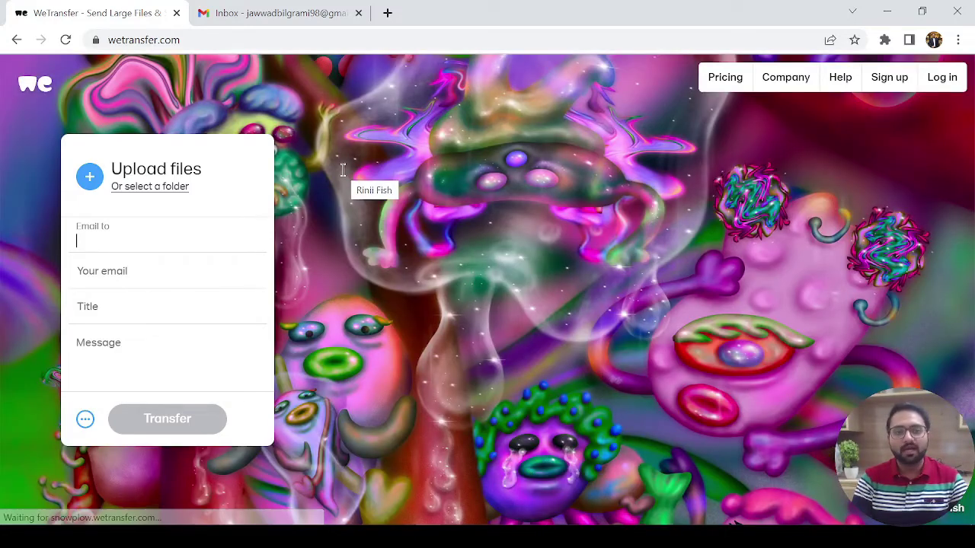
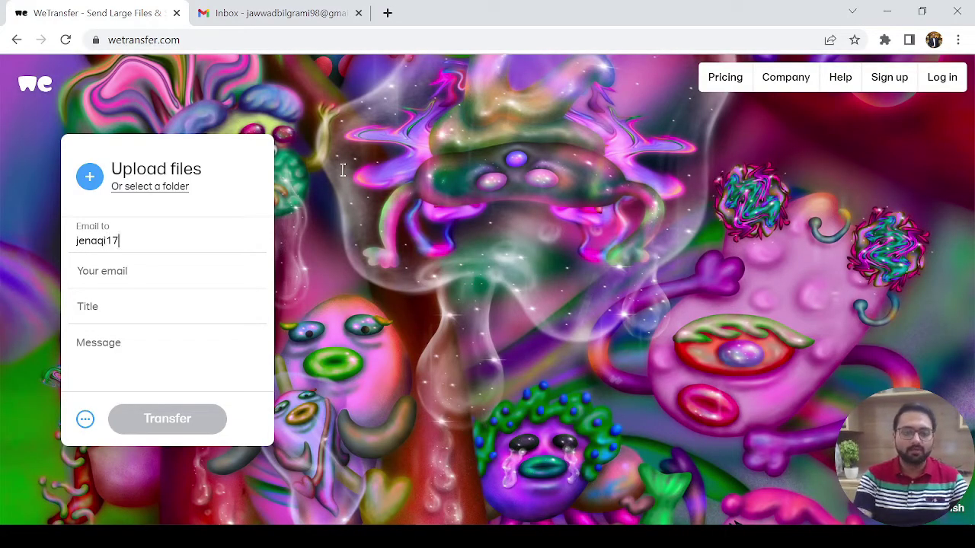
pyautogui.press('Tab')
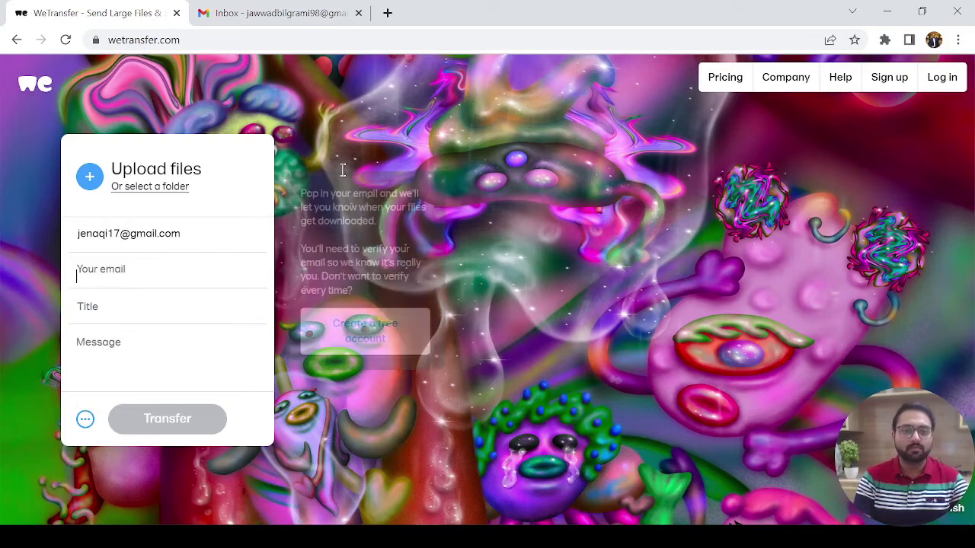
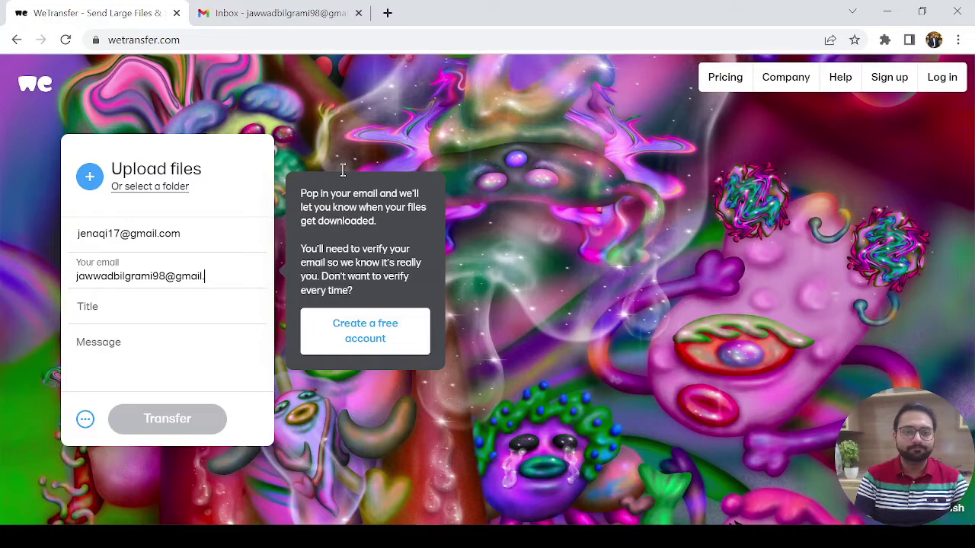
pyautogui.press('Tab')
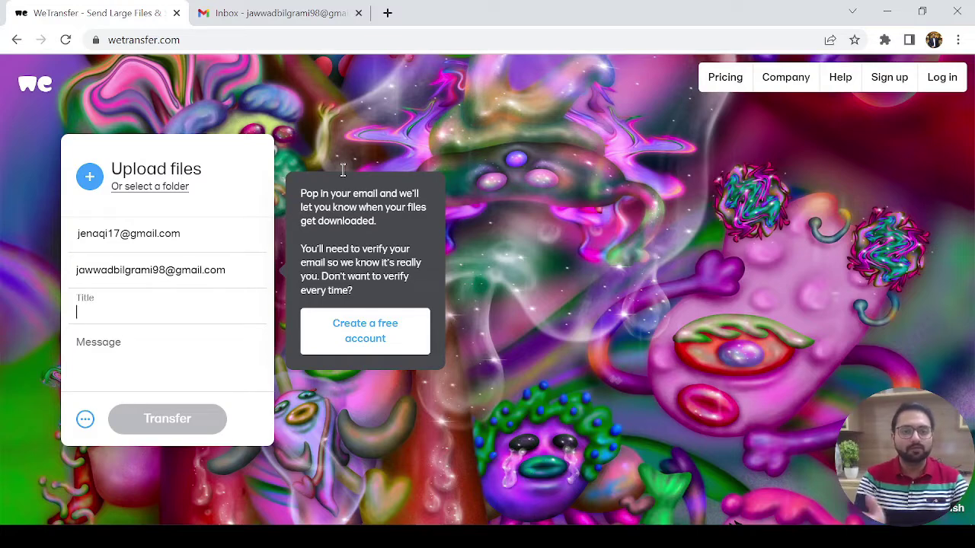
pyautogui.write('JBtronics')
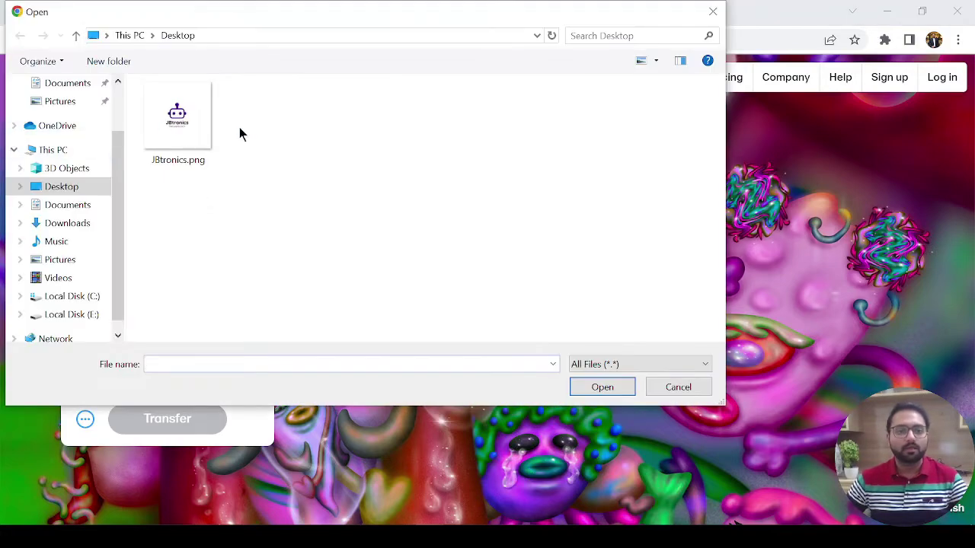
# Attach JBtronics.png, submit the transfer, and check Gmail for the verification e-mail.
pyautogui.doubleClick(201, 130)
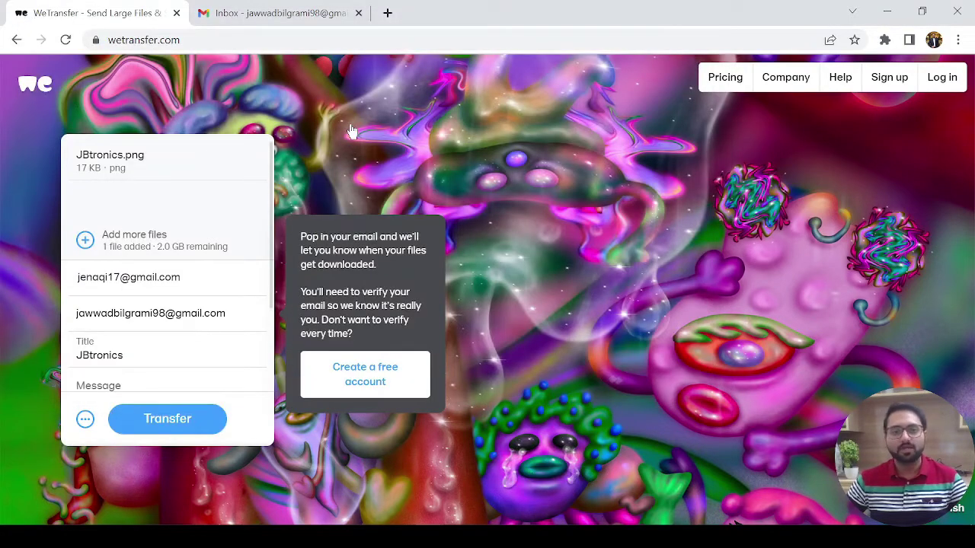
pyautogui.click(158, 425)
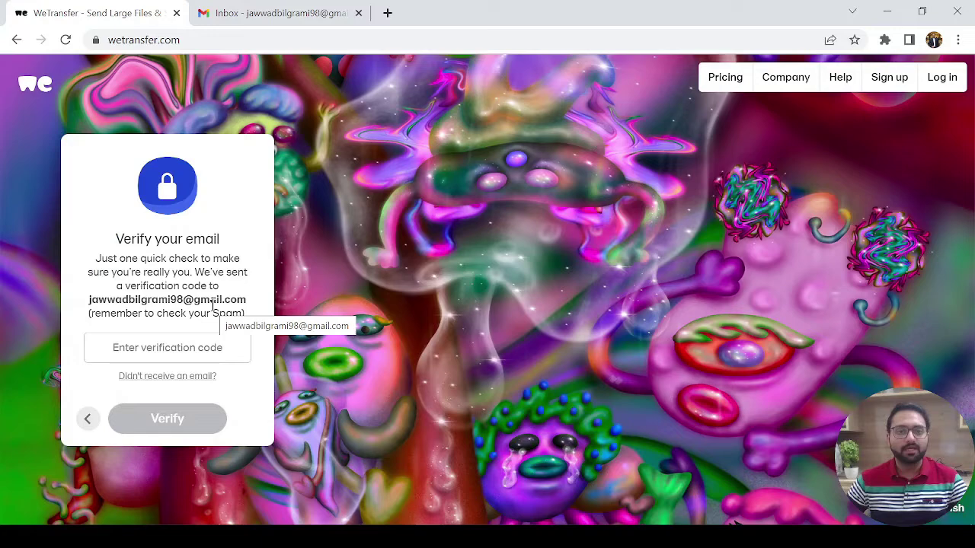
pyautogui.click(245, 11)
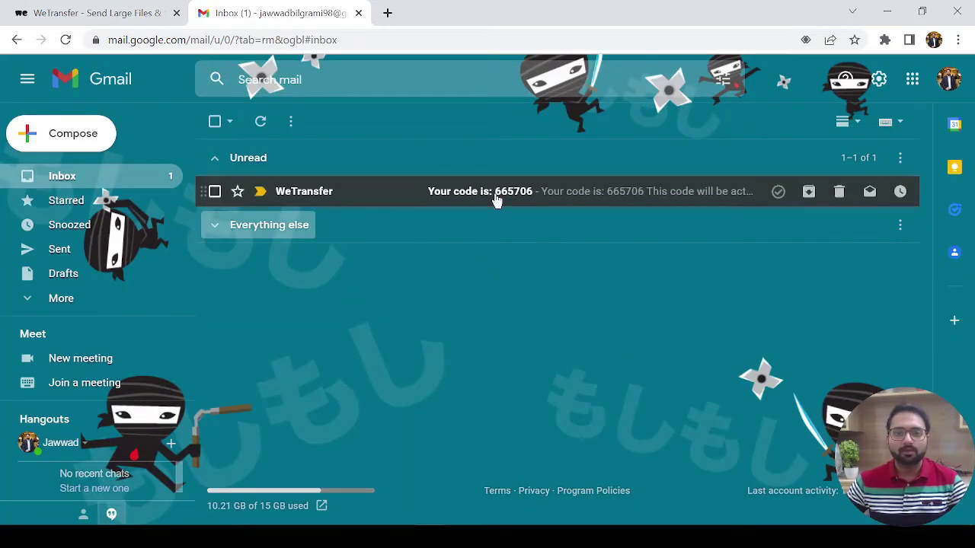
# Enter the e-mailed verification code so the JBtronics transfer sends, then view the recipient's inbox.
pyautogui.click(153, 11)
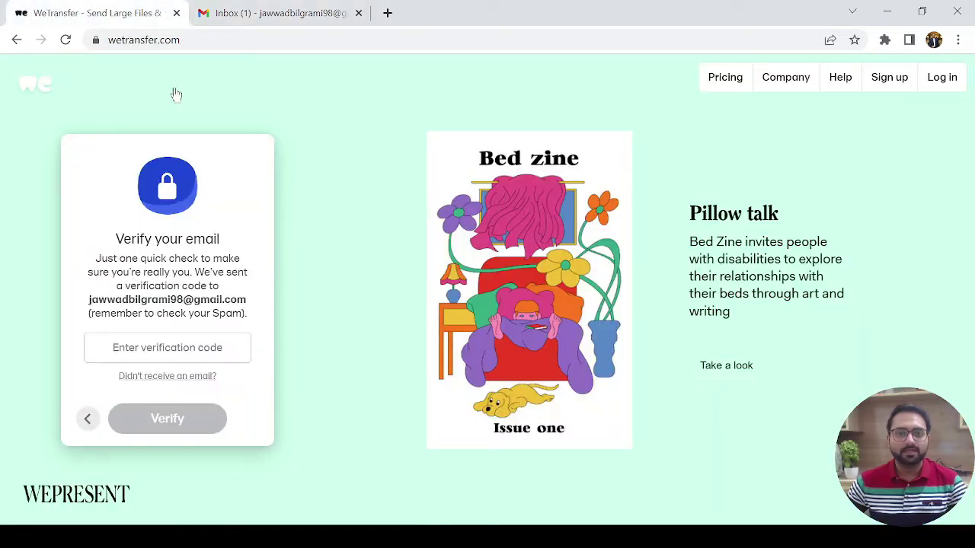
pyautogui.click(201, 343)
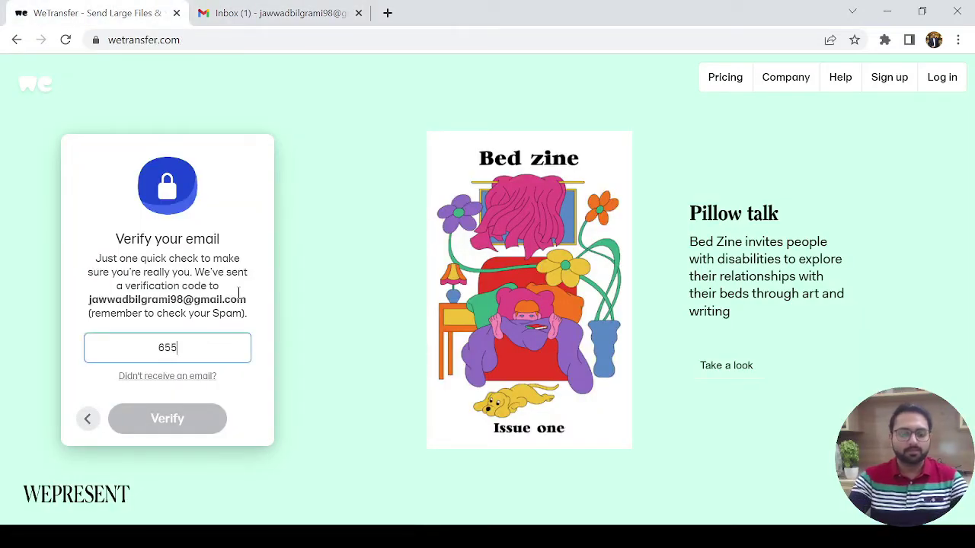
pyautogui.click(152, 416)
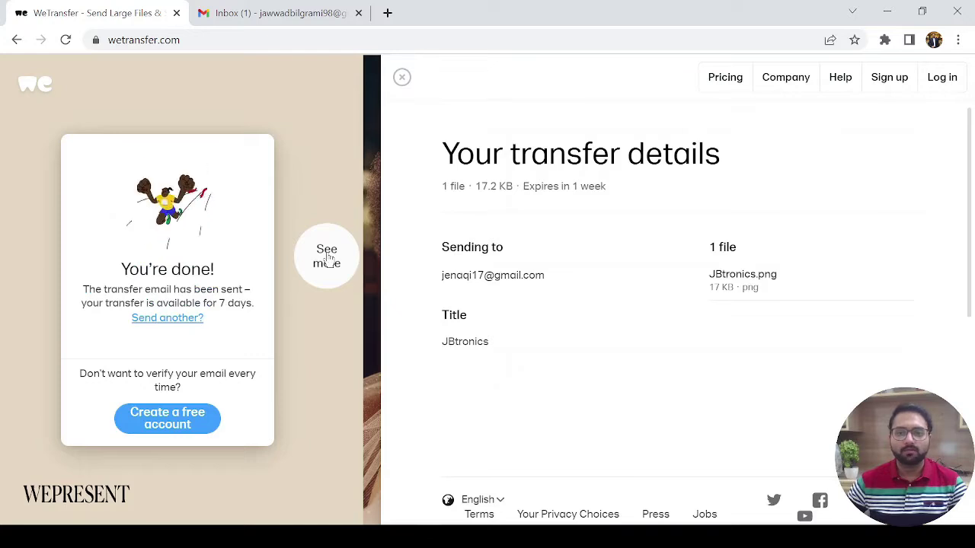
pyautogui.click(383, 435)
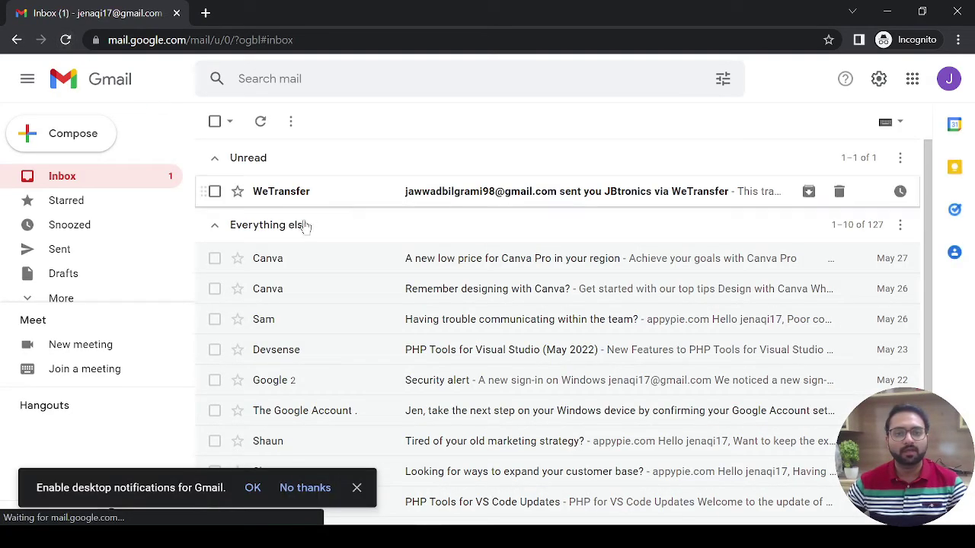
# Open the recipient's JBtronics WeTransfer e-mail and follow its Download link.
pyautogui.click(304, 225)
pyautogui.click(315, 200)
pyautogui.scroll(-3, 481, 229)
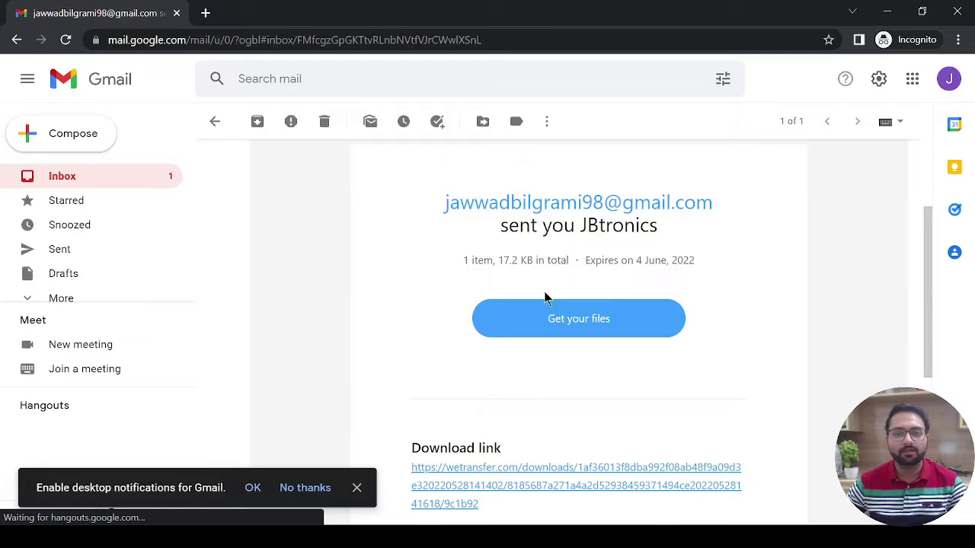
pyautogui.click(516, 412)
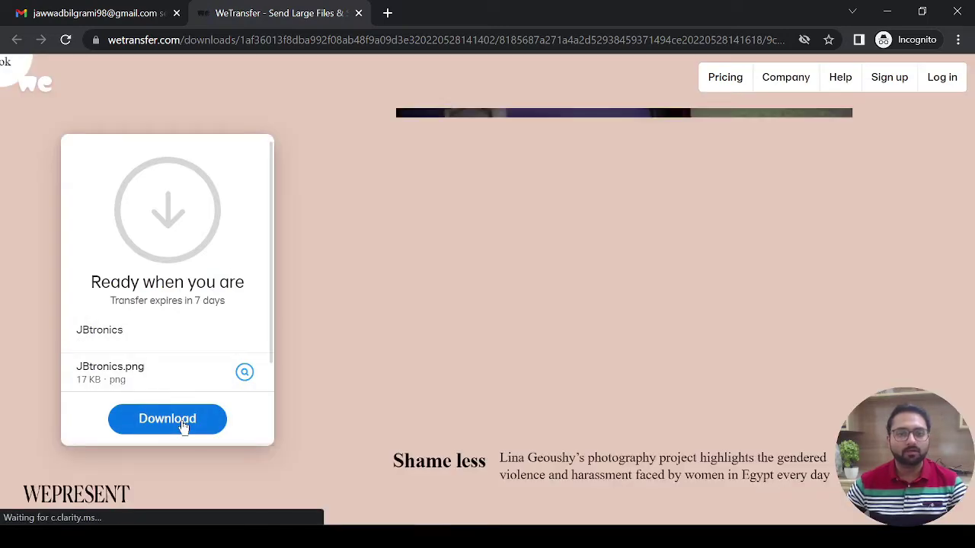
# Download JBtronics (1).png from the transfer page and view it in Photos.
pyautogui.click(182, 425)
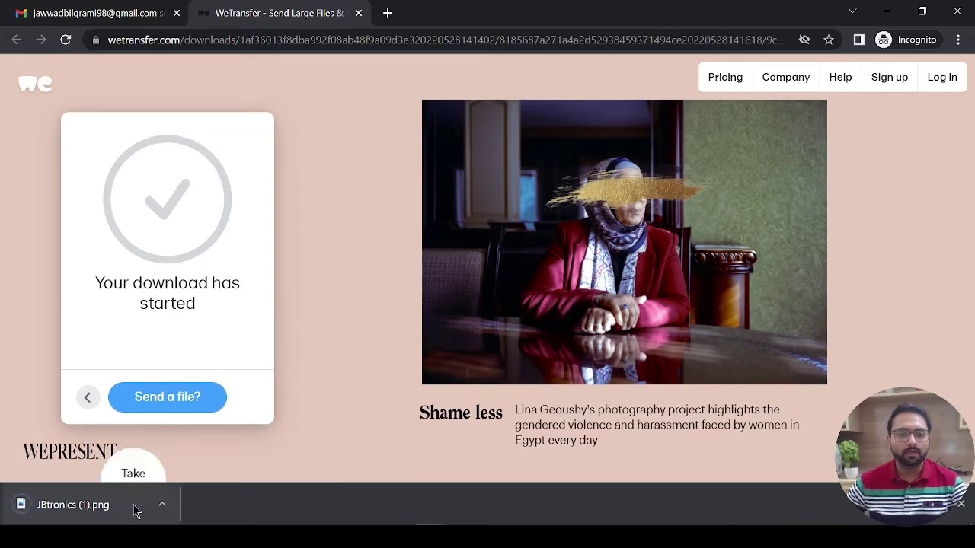
pyautogui.click(135, 506)
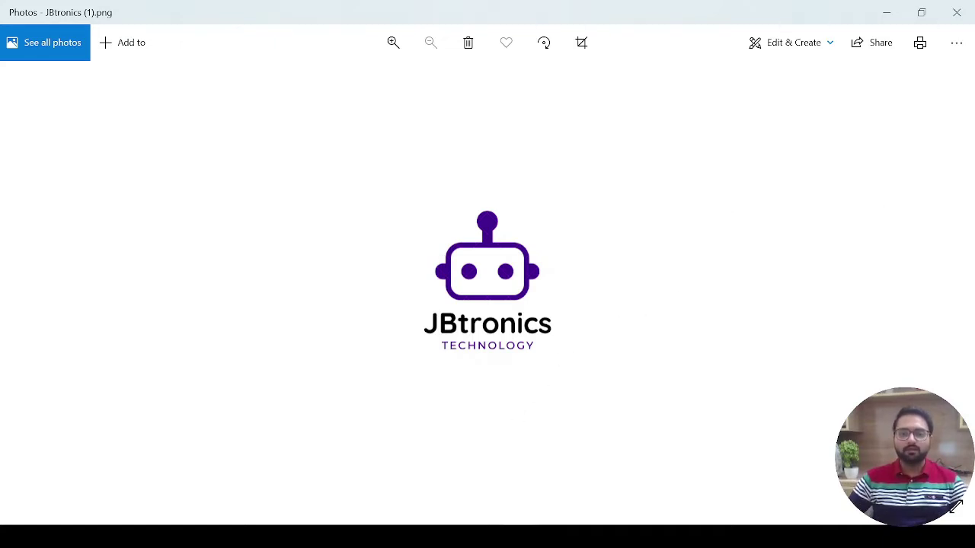
pyautogui.moveTo(429, 537)
pyautogui.click(491, 473)
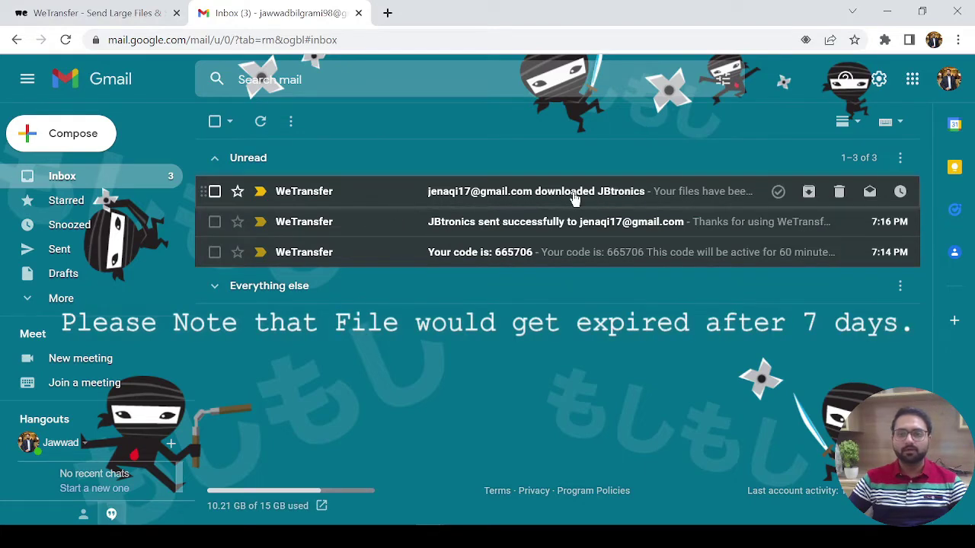
# Read the sender's notice that JBtronics was downloaded, then go back to the inbox list.
pyautogui.click(415, 201)
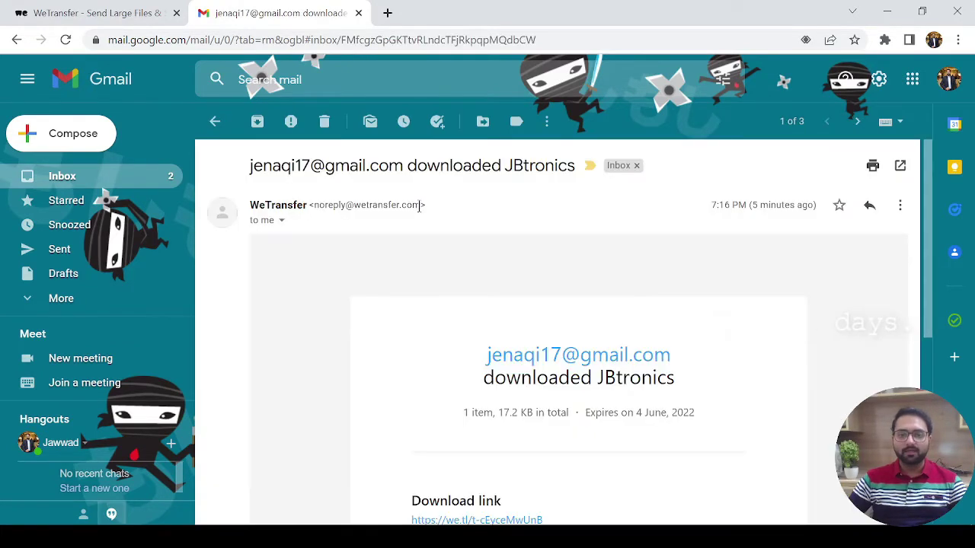
pyautogui.scroll(-3, 535, 249)
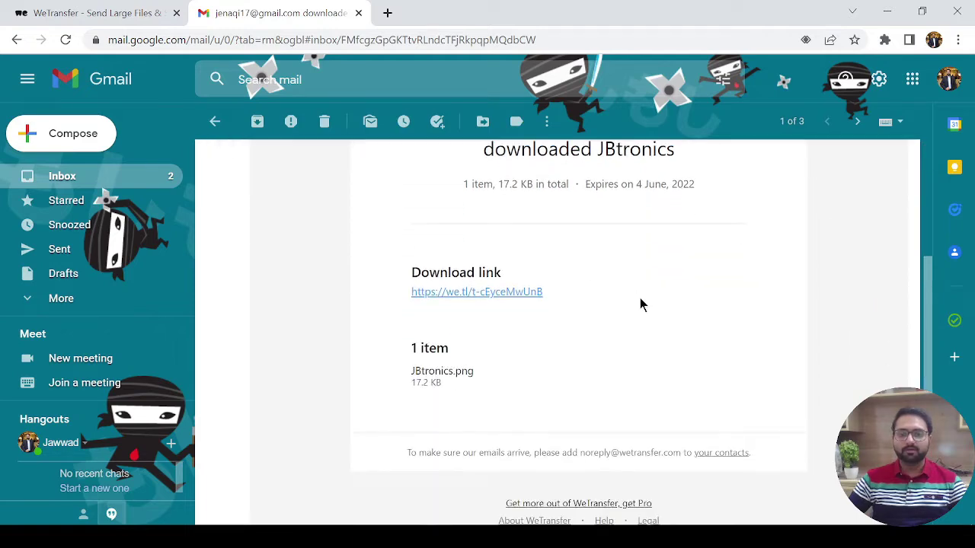
pyautogui.scroll(-1, 640, 305)
pyautogui.scroll(3, 601, 302)
pyautogui.scroll(3, 585, 294)
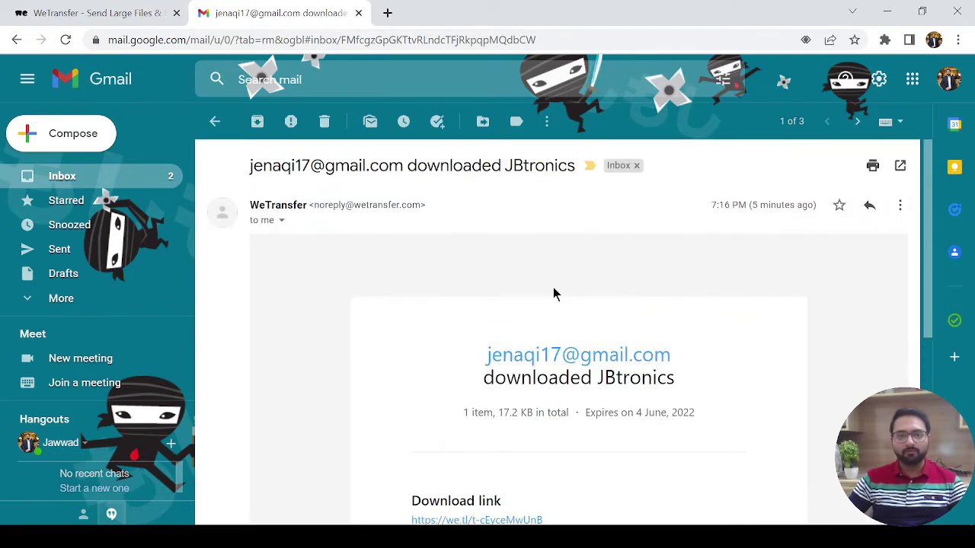
pyautogui.click(138, 190)
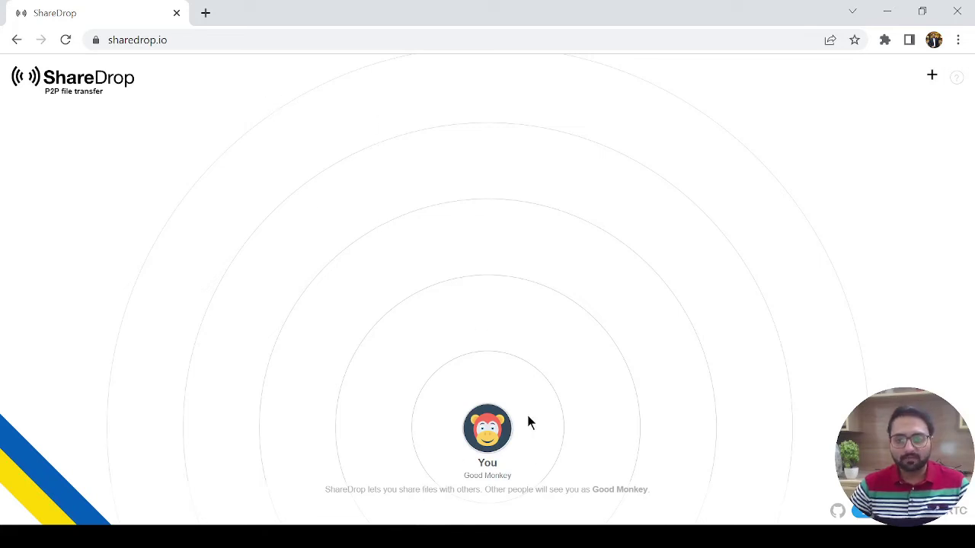
# Reload sharedrop.io until the phone appears as peer Loving Wolf.
pyautogui.press('F5')
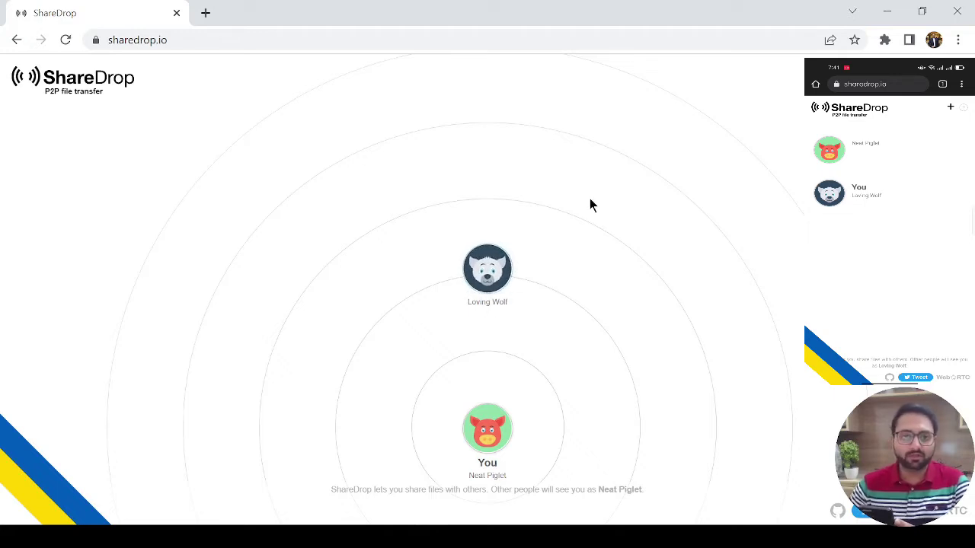
# Send wp9378868-windows-11-hd-wallpapers.jpg to the Loving Wolf peer.
pyautogui.click(485, 271)
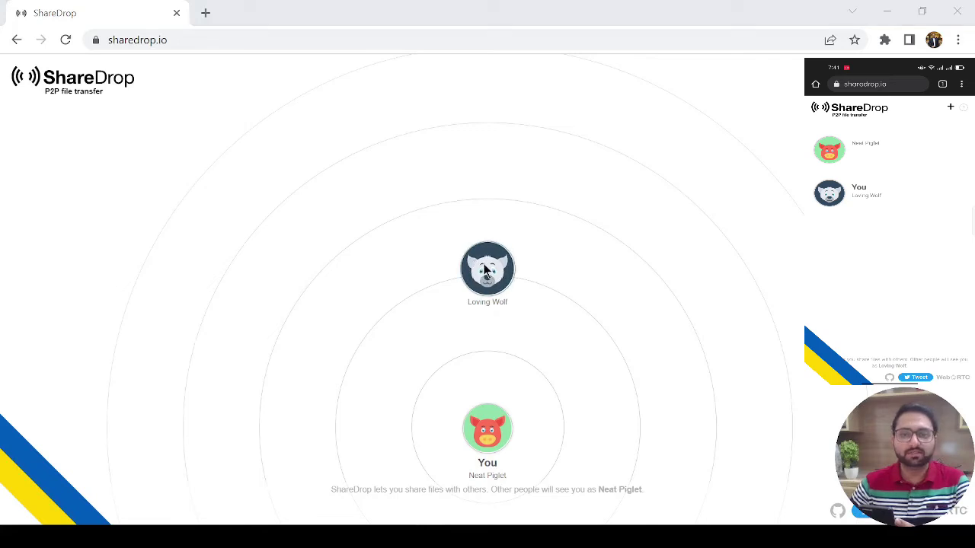
pyautogui.doubleClick(369, 139)
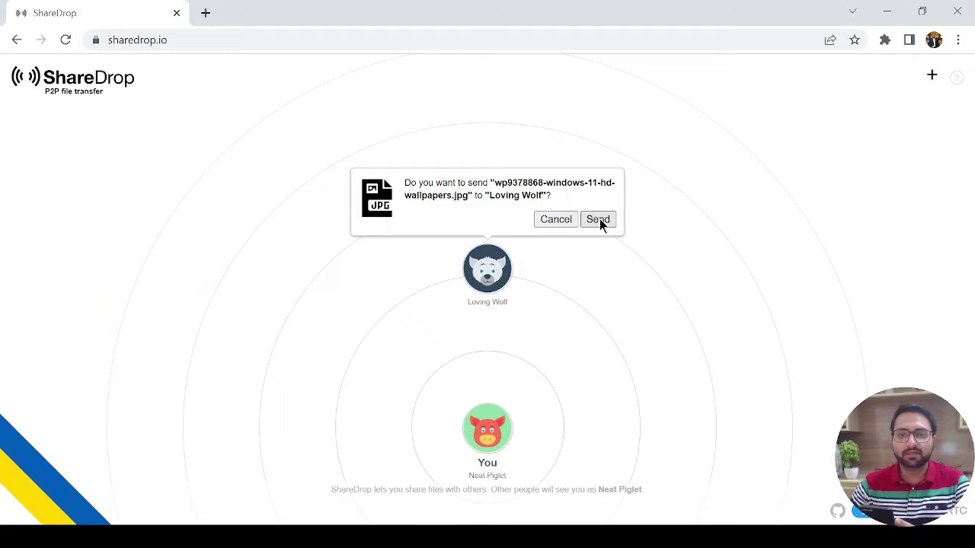
pyautogui.click(598, 220)
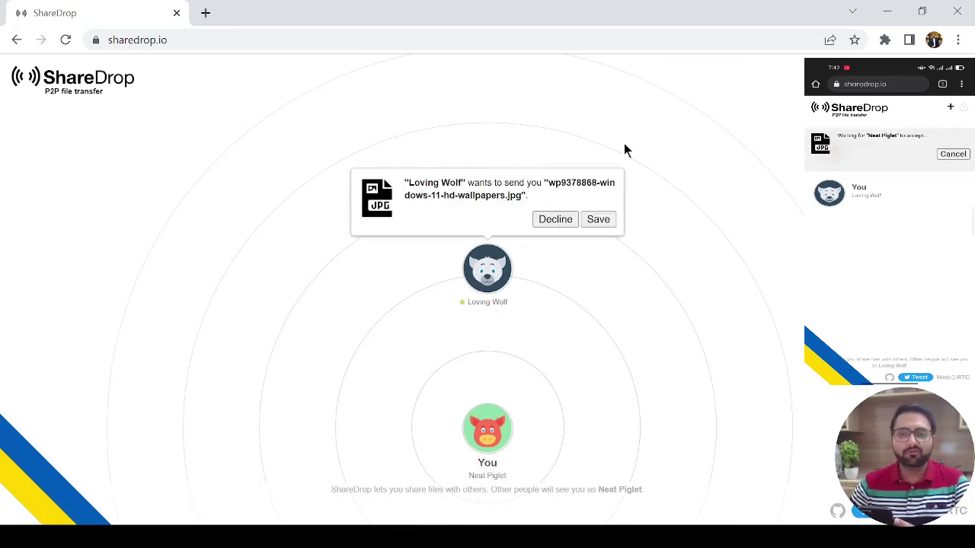
# Save Loving Wolf's incoming wallpaper jpg, view it in Photos, and return to ShareDrop.
pyautogui.click(607, 220)
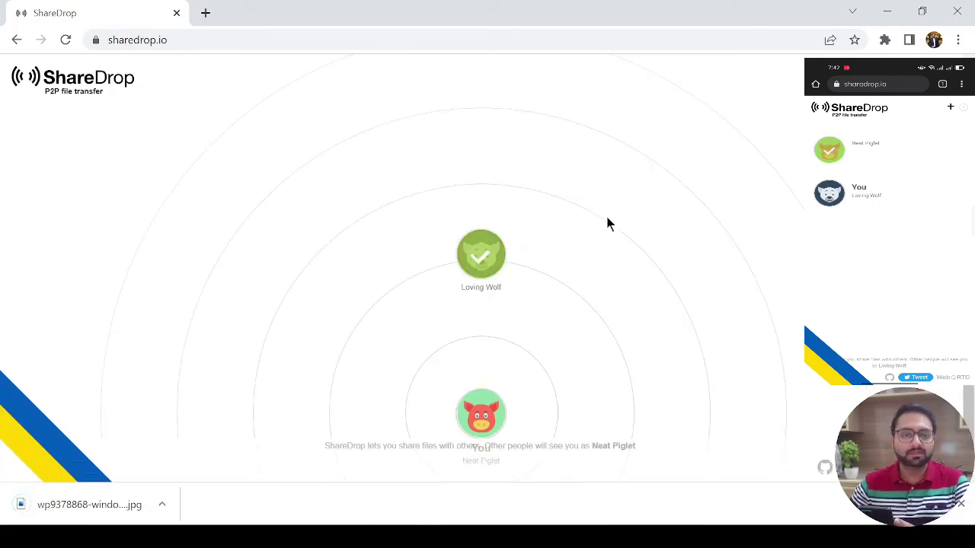
pyautogui.click(121, 506)
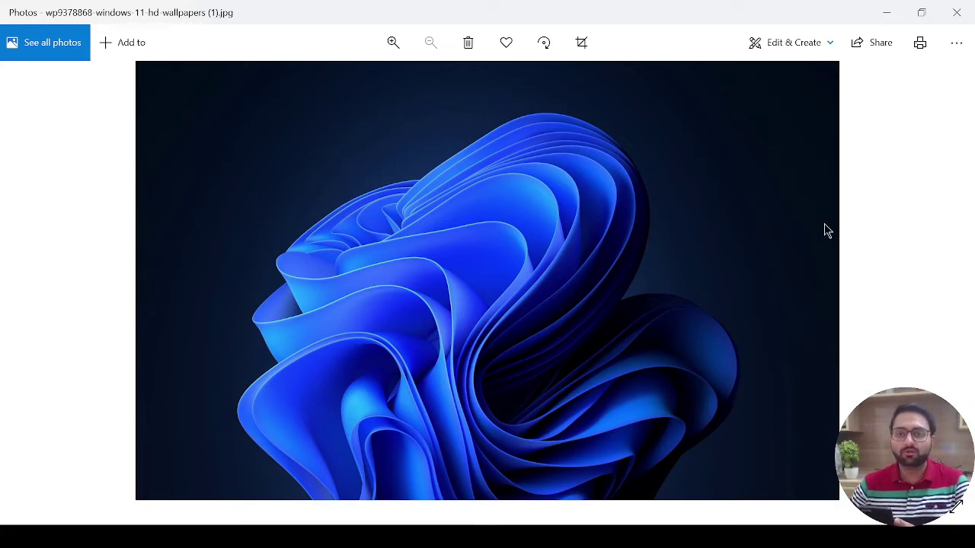
pyautogui.click(887, 11)
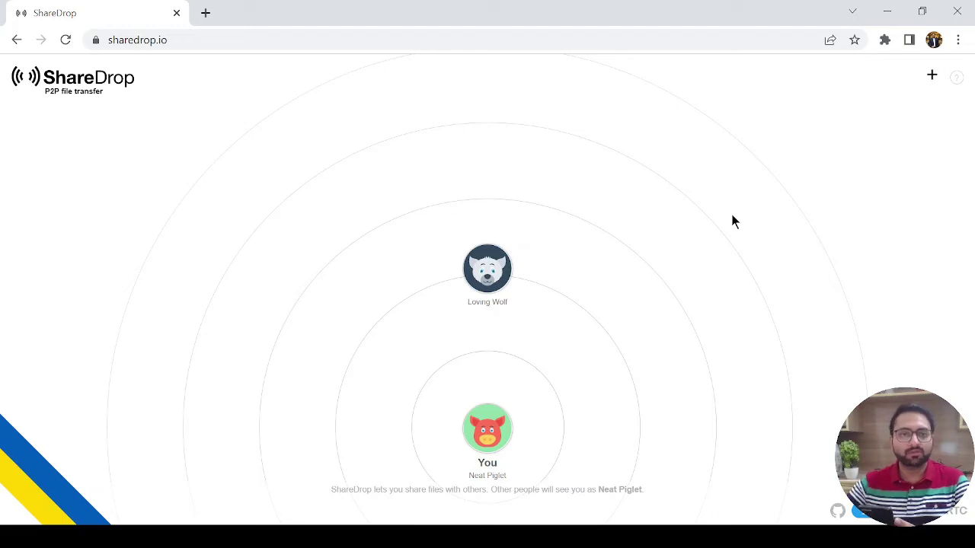
# Reload sharedrop.io so this device becomes Helpful Koala with Good Koala connected.
pyautogui.hotkey('ctrl', 'l')
pyautogui.click(444, 91)
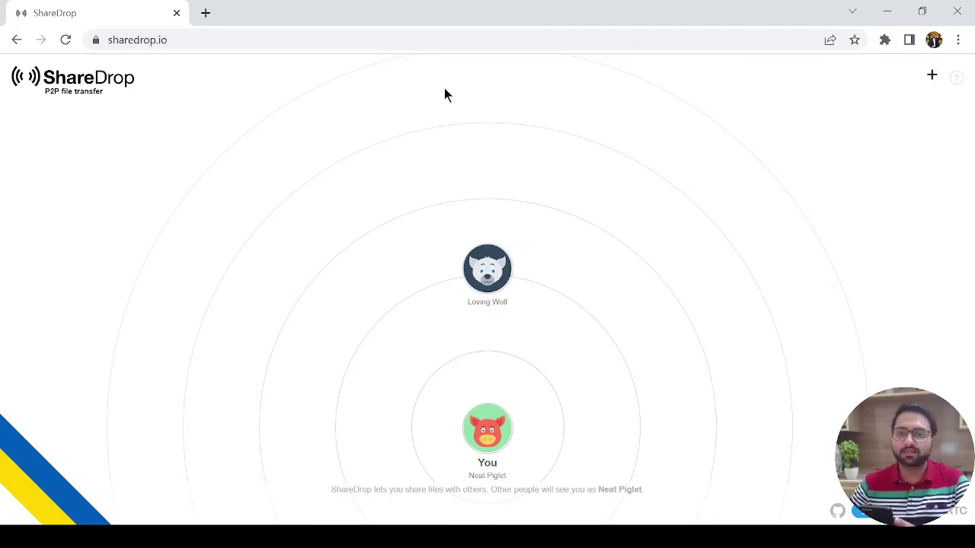
pyautogui.hotkey('alt', 'Left')
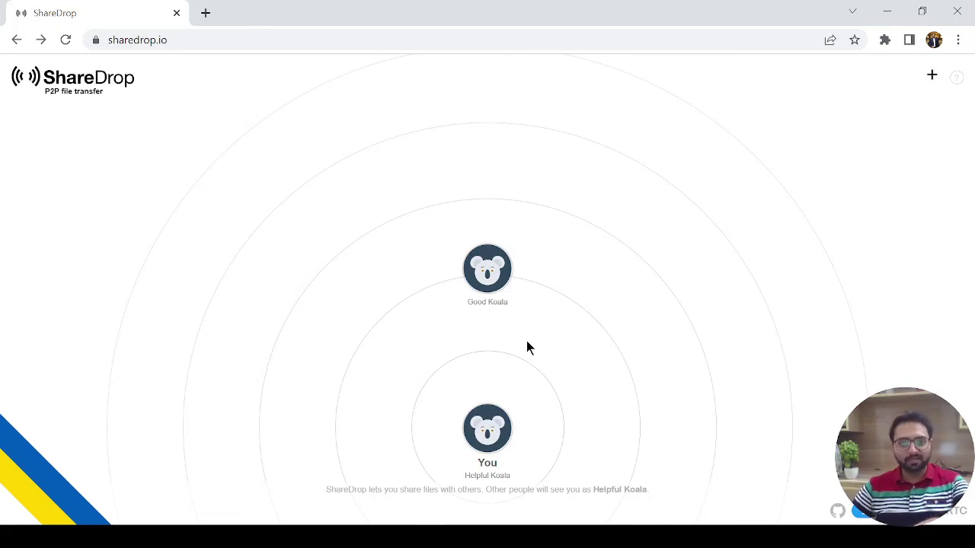
# Create a cross-network room, review its link and QR code, then return to sharedrop.io.
pyautogui.click(932, 75)
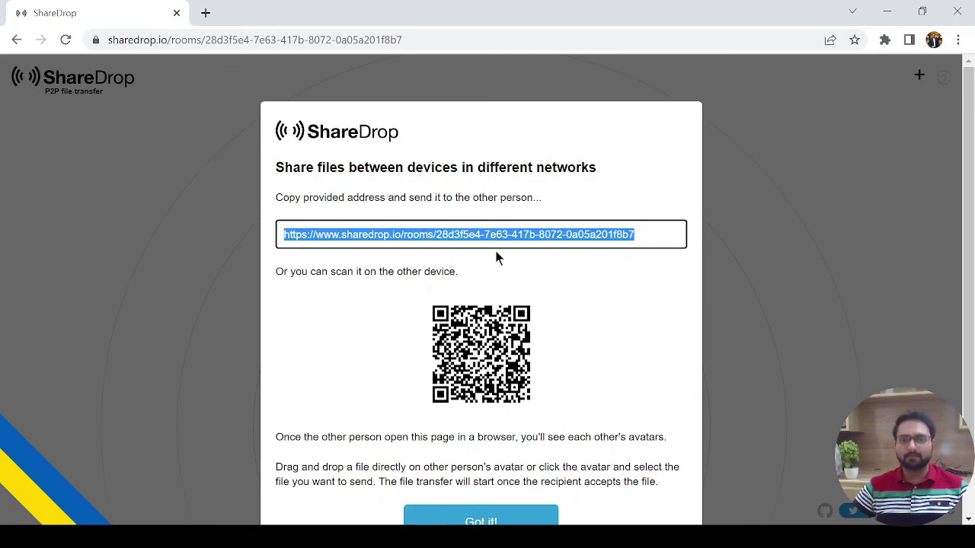
pyautogui.click(759, 255)
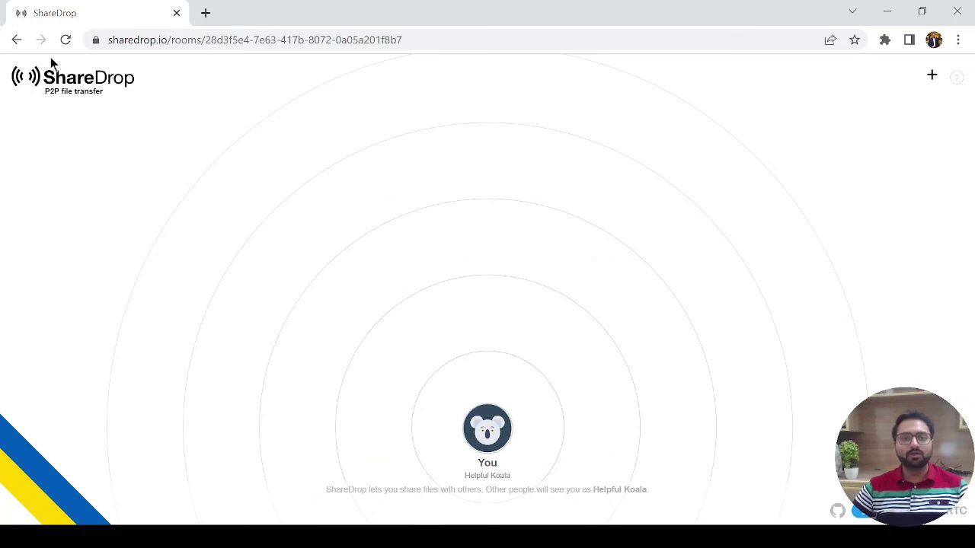
pyautogui.click(16, 40)
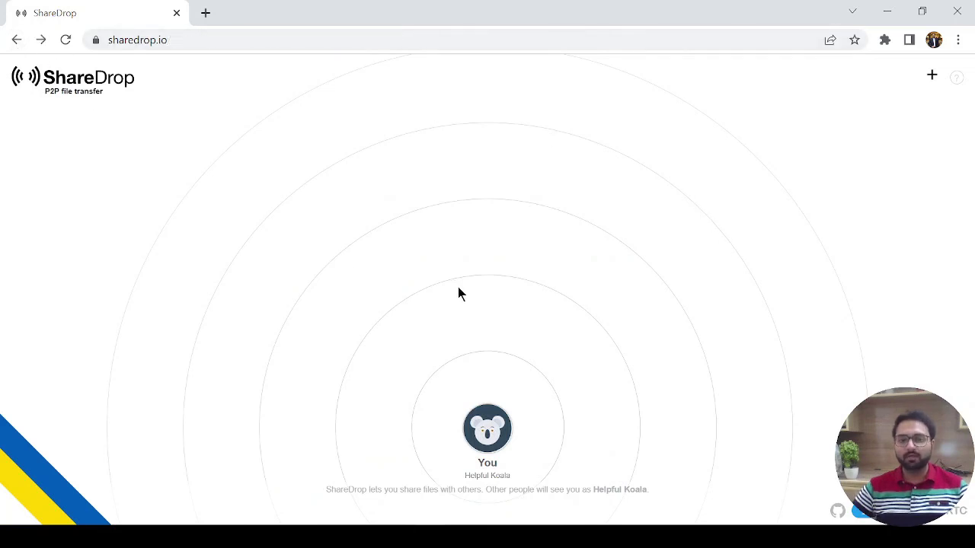